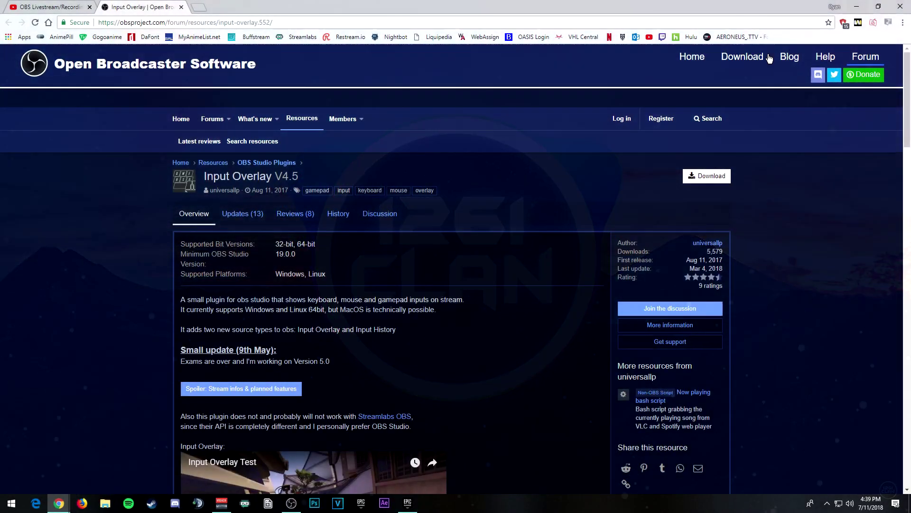
- Follow the Input Overlay V4.5 download link to its GitHub v4.5 release page
scroll(460, 323, "down", 2)
scroll(471, 279, "up", 2)
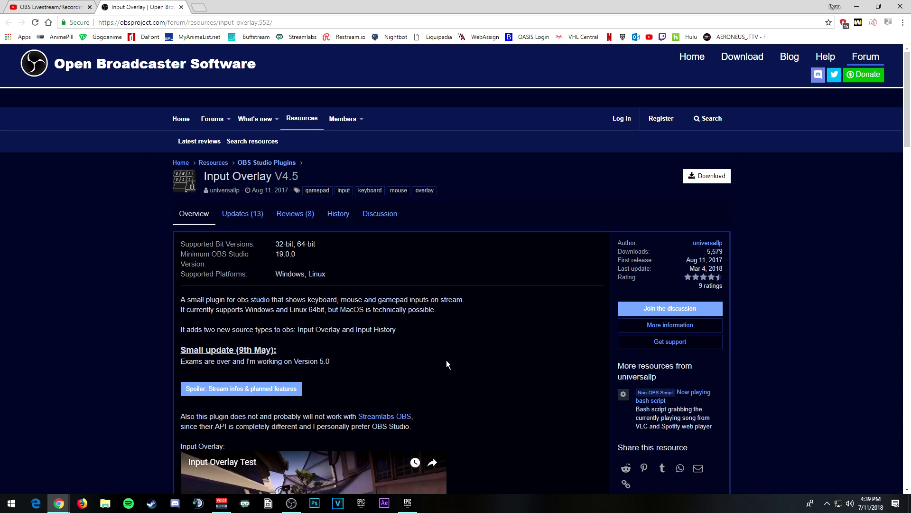
left_click(706, 177)
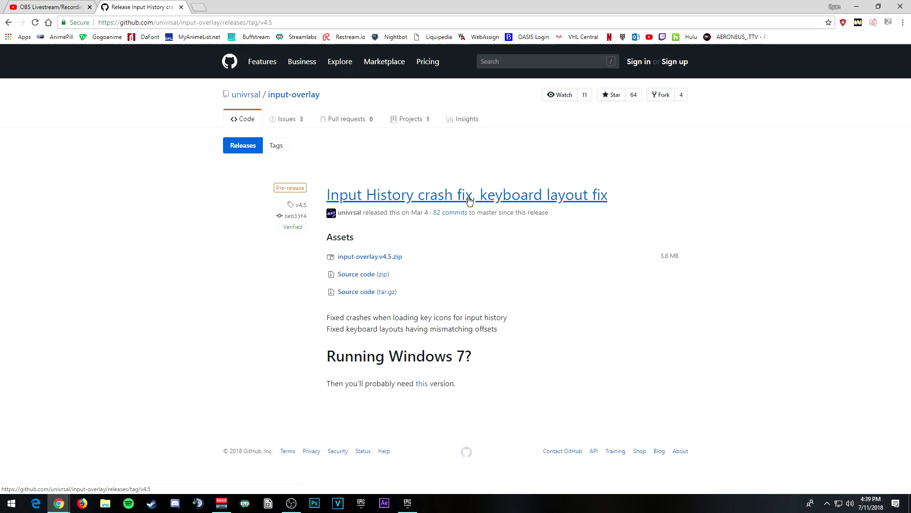
- Save input-overlay.v4.5.zip into the Pictures folder on Local Disk (E:)
left_click(370, 256)
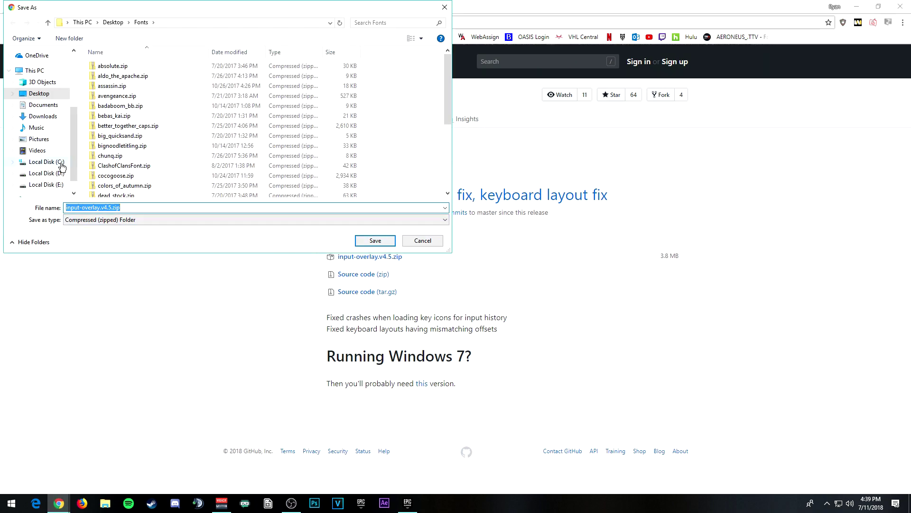
left_click(47, 185)
double_click(110, 105)
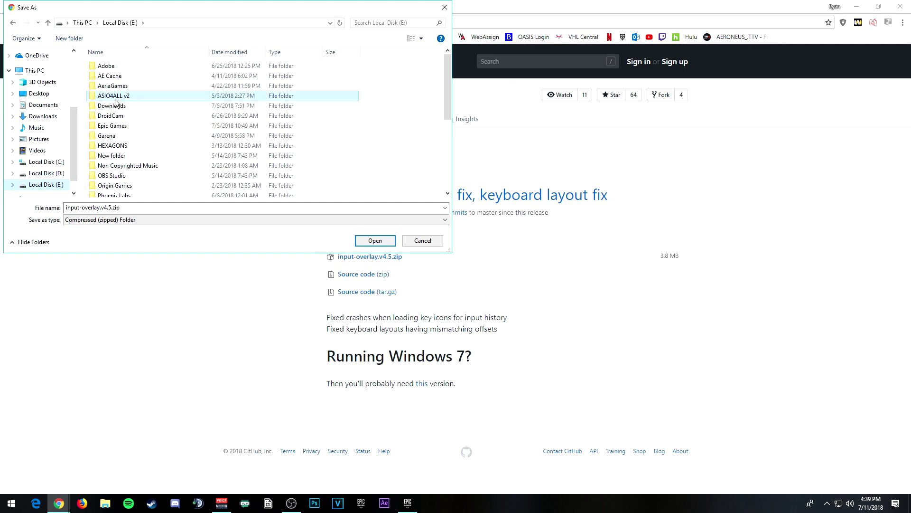
scroll(137, 112, "down", 5)
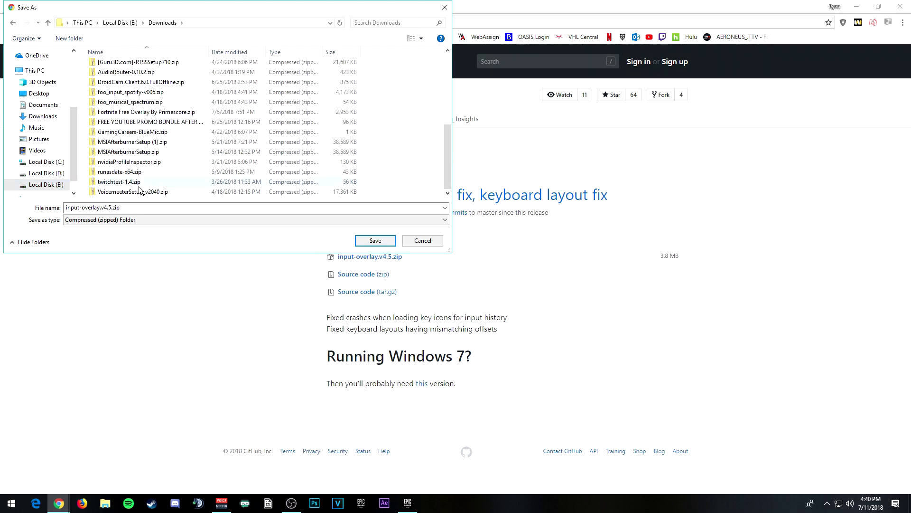
left_click(48, 186)
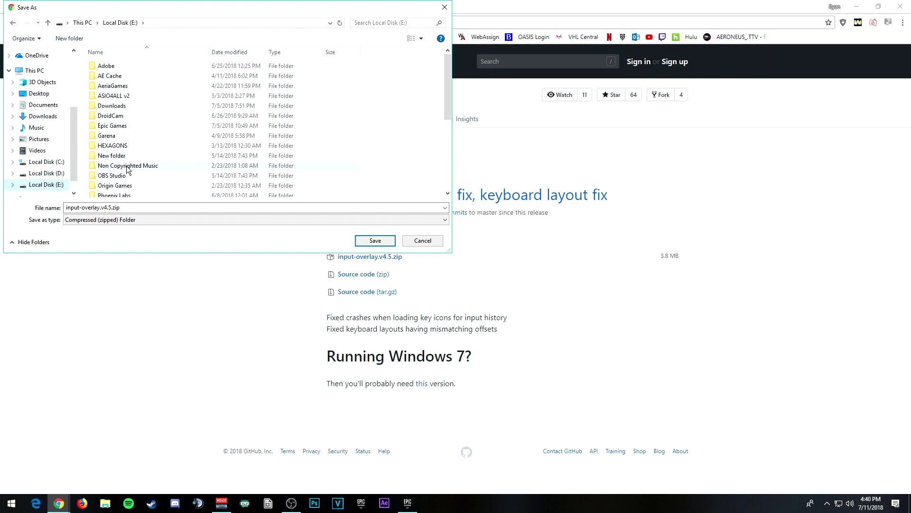
scroll(128, 170, "down", 5)
scroll(121, 142, "up", 1)
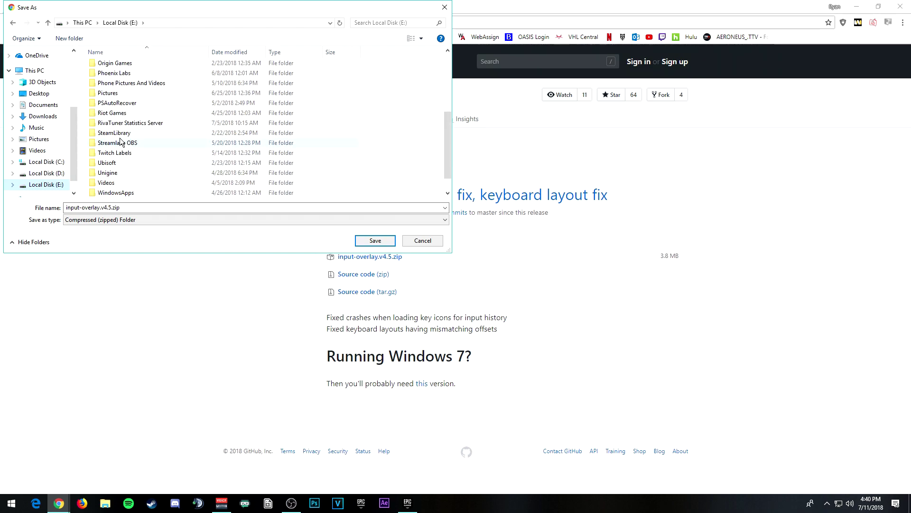
double_click(122, 93)
left_click(375, 241)
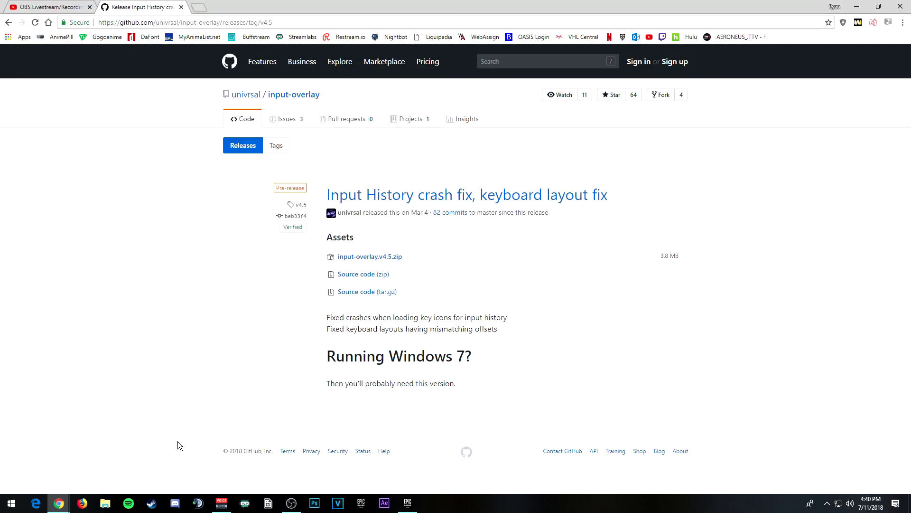
- Extract input-overlay.v4.5.zip in Pictures with 7-Zip Extract Here and open the input-overlay.v4.5 folder
left_click(99, 482)
left_click(131, 452)
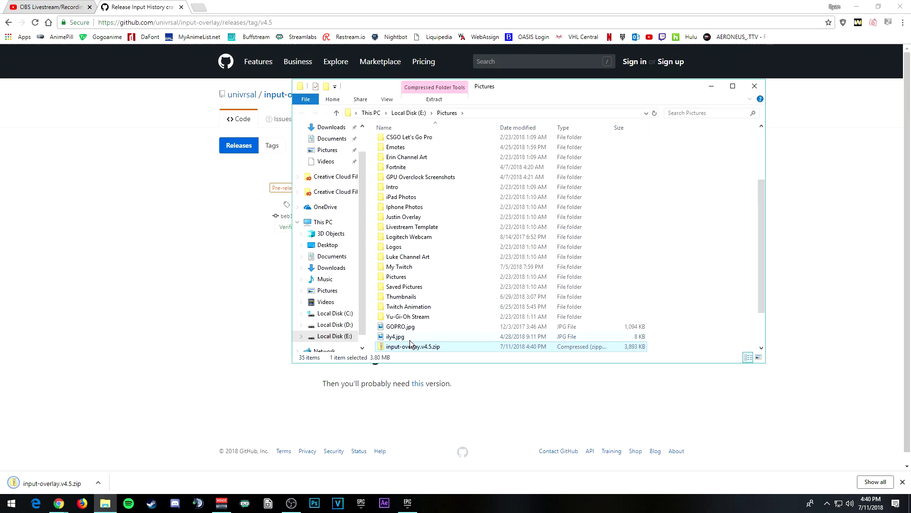
right_click(411, 342)
mouse_move(454, 183)
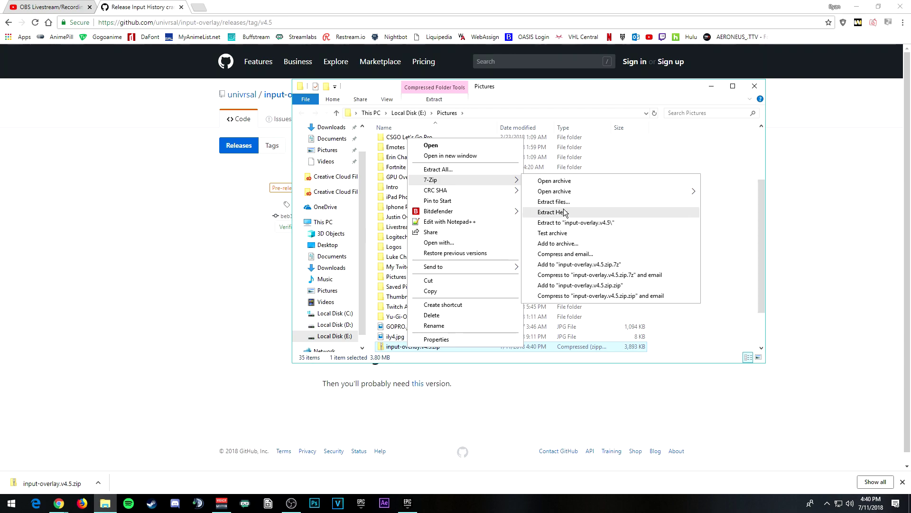
left_click(564, 213)
scroll(423, 329, "down", 1)
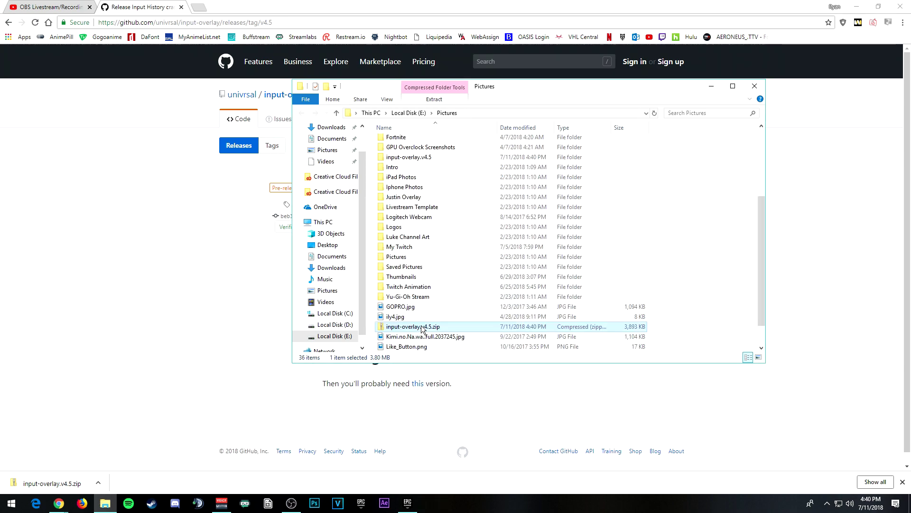
scroll(423, 328, "up", 3)
scroll(420, 266, "down", 1)
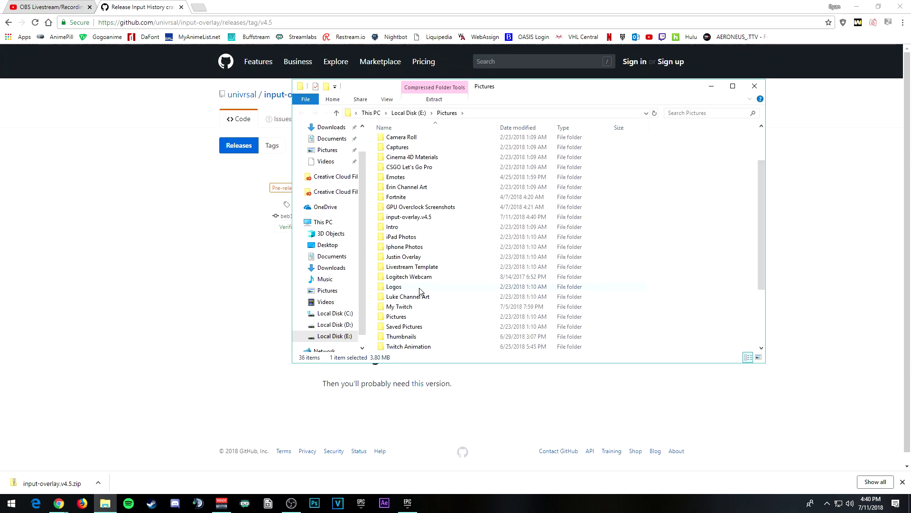
double_click(425, 218)
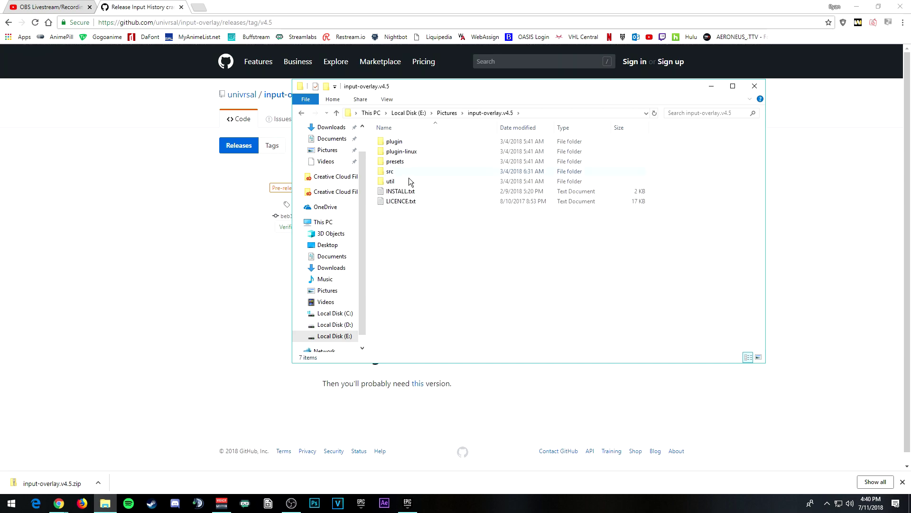
- Copy the data and obs-plugins folders from the plugin folder
double_click(400, 161)
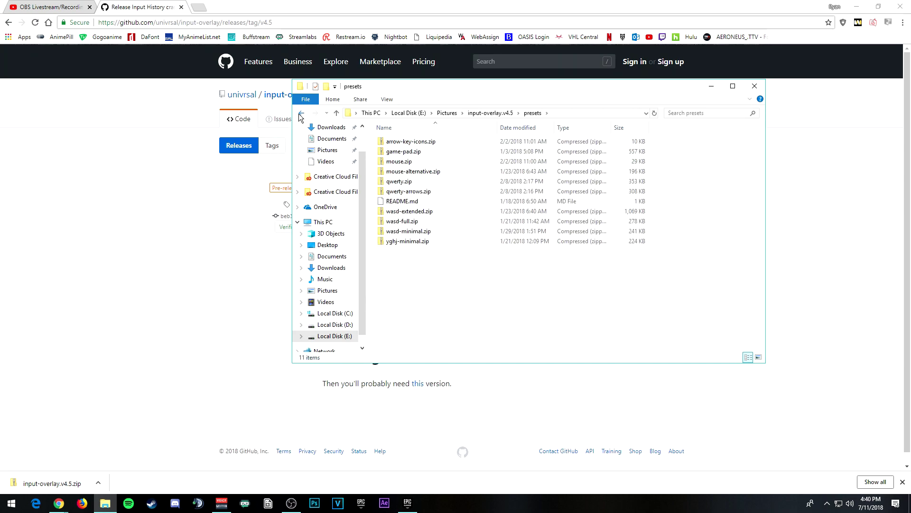
key("BackSpace")
double_click(400, 142)
left_click(399, 152)
left_click(397, 142, "shift")
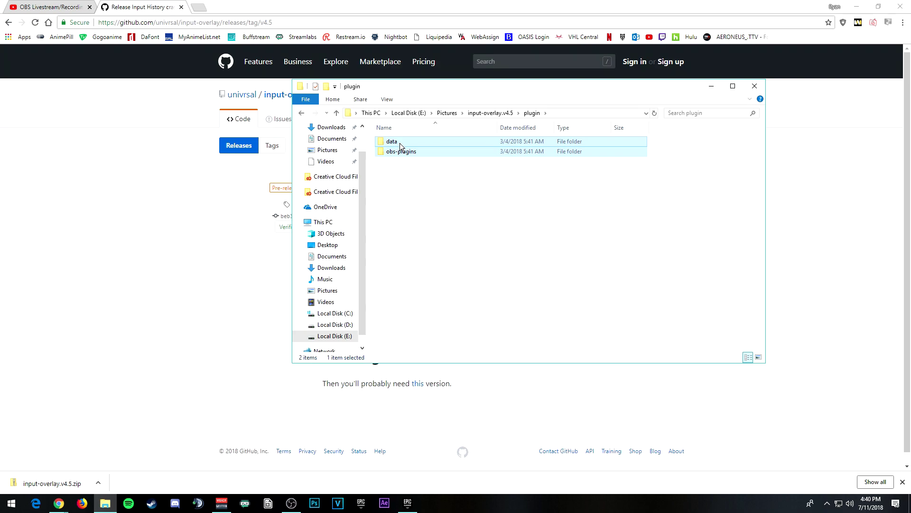
right_click(400, 143)
left_click(422, 261)
- Open a second File Explorer window on This PC and place it beside the input-overlay.v4.5 window
left_click(302, 113)
double_click(400, 142)
left_click(105, 503)
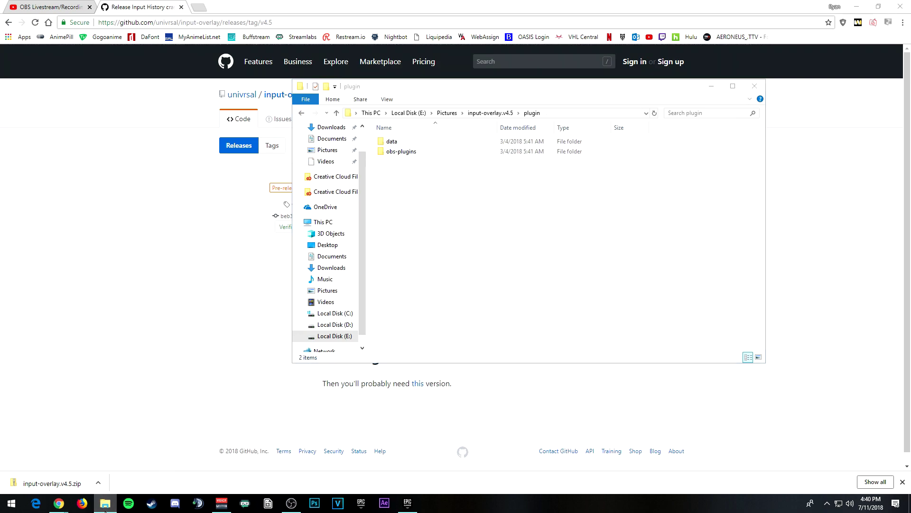
left_click_drag(385, 100, 352, 224)
left_click(301, 113)
double_click(401, 151)
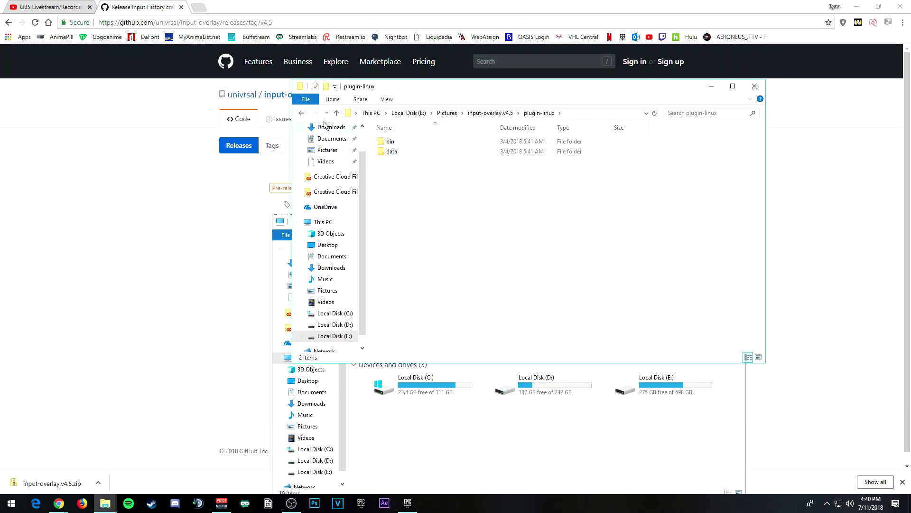
left_click(303, 113)
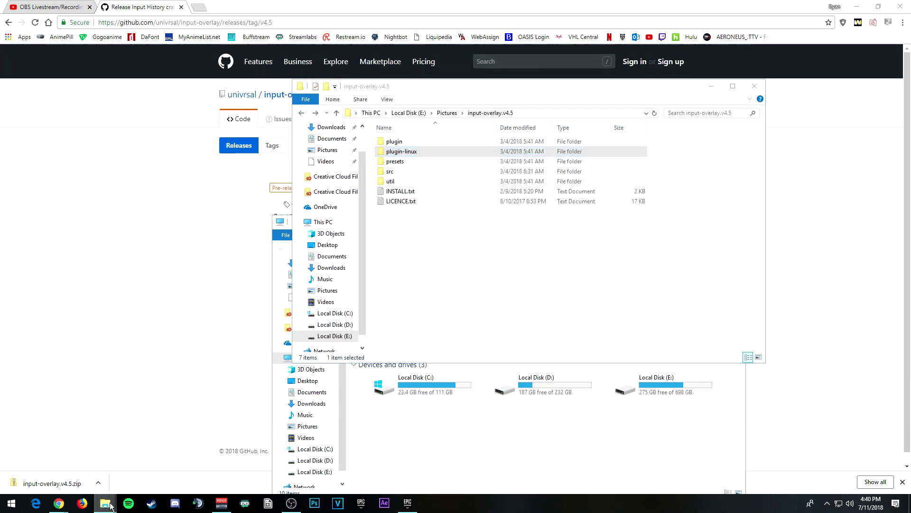
left_click(168, 456)
left_click_drag(453, 211, 455, 186)
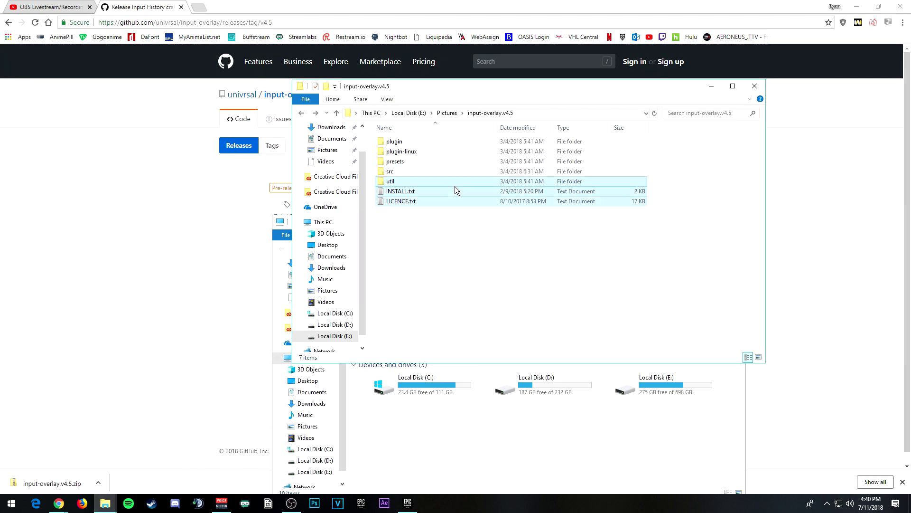
left_click(451, 406)
left_click_drag(441, 232, 426, 167)
- Paste the data and obs-plugins folders into E:\OBS Studio\obs-studio
double_click(653, 319)
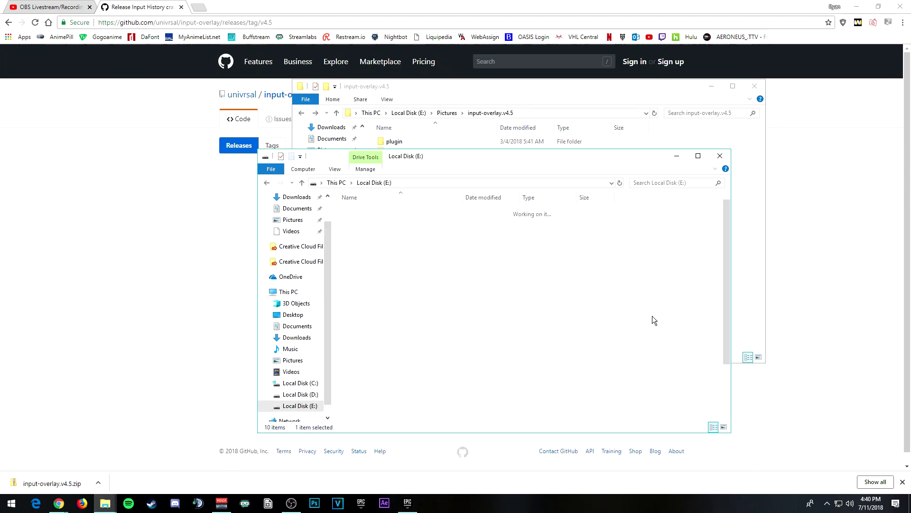
scroll(372, 326, "up", 2)
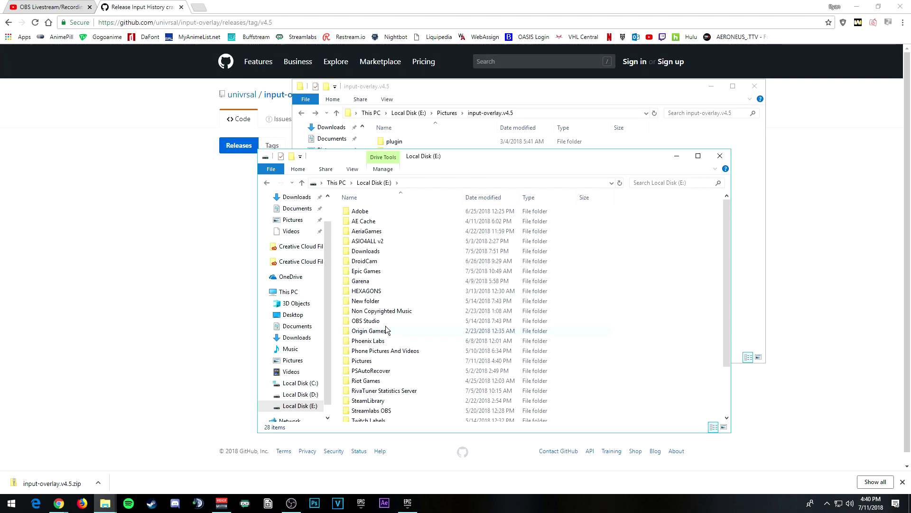
double_click(376, 320)
double_click(374, 218)
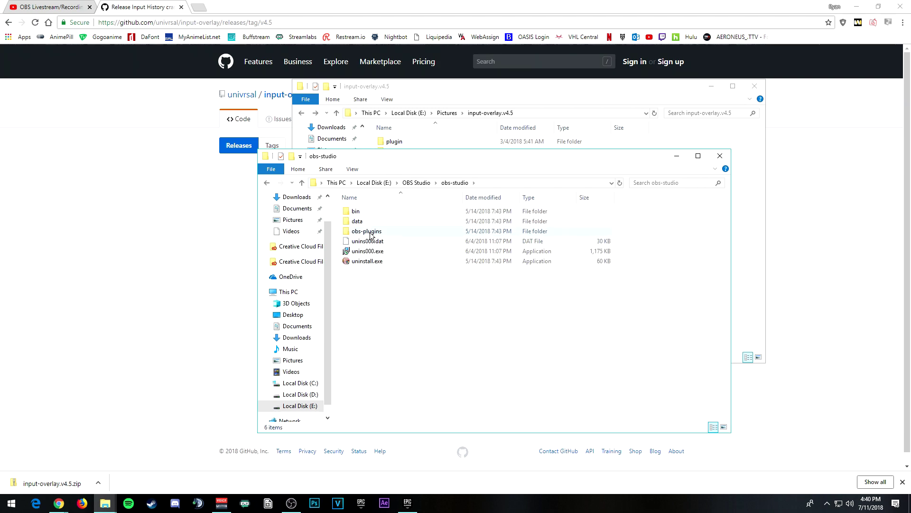
right_click(369, 287)
key("Escape")
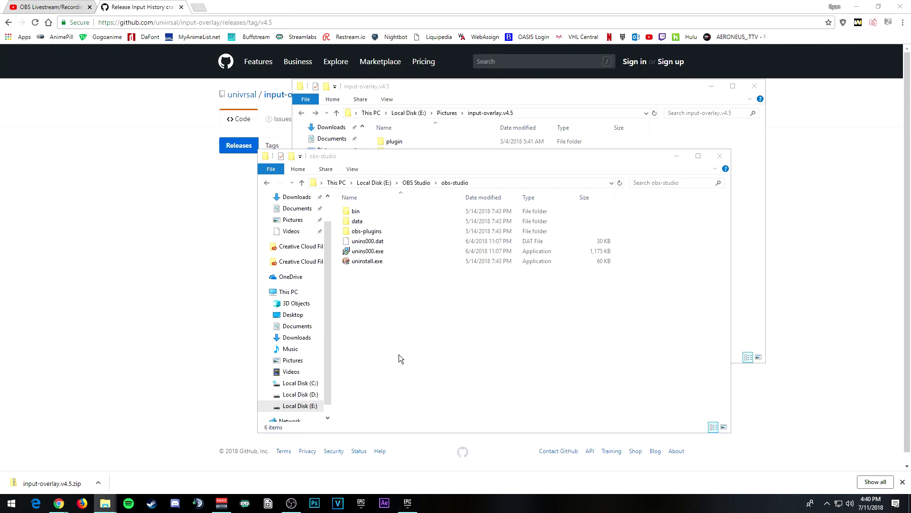
left_click(357, 221)
left_click(366, 232, "shift")
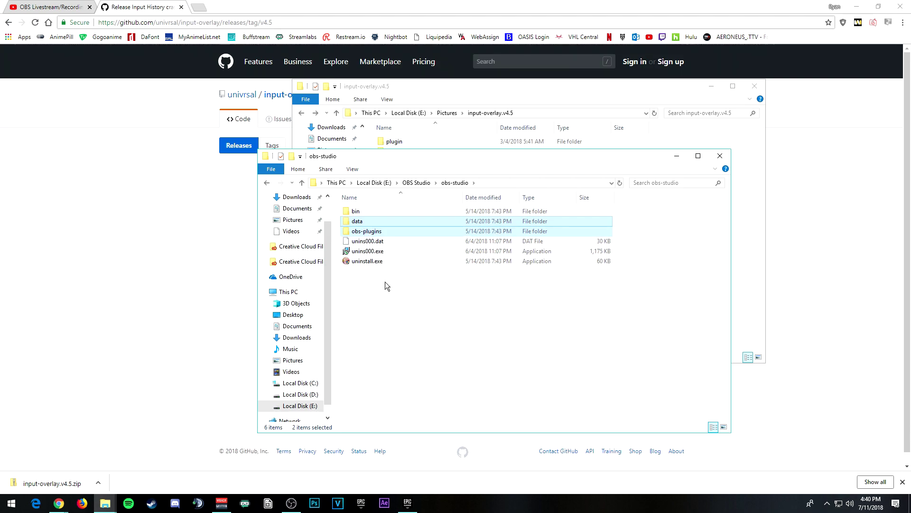
left_click(748, 151)
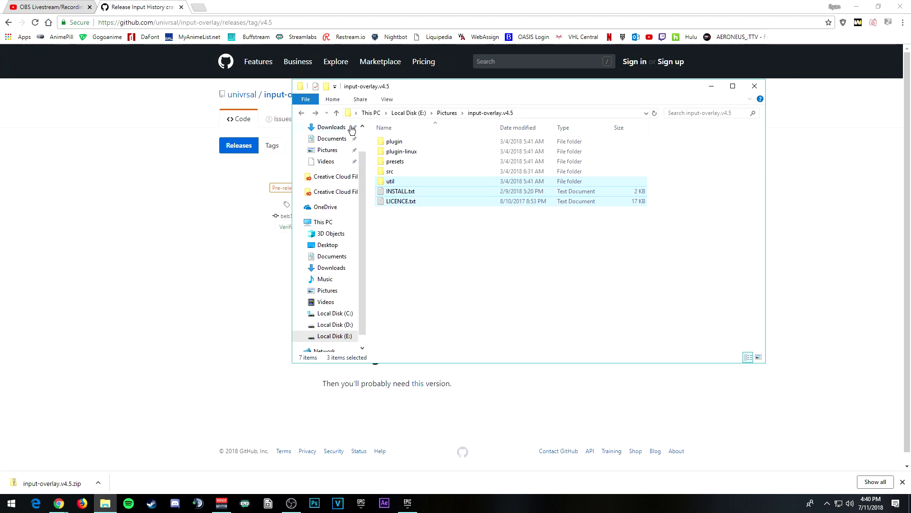
- Extract all preset zips in input-overlay.v4.5\presets, overwriting existing files
left_click(302, 114)
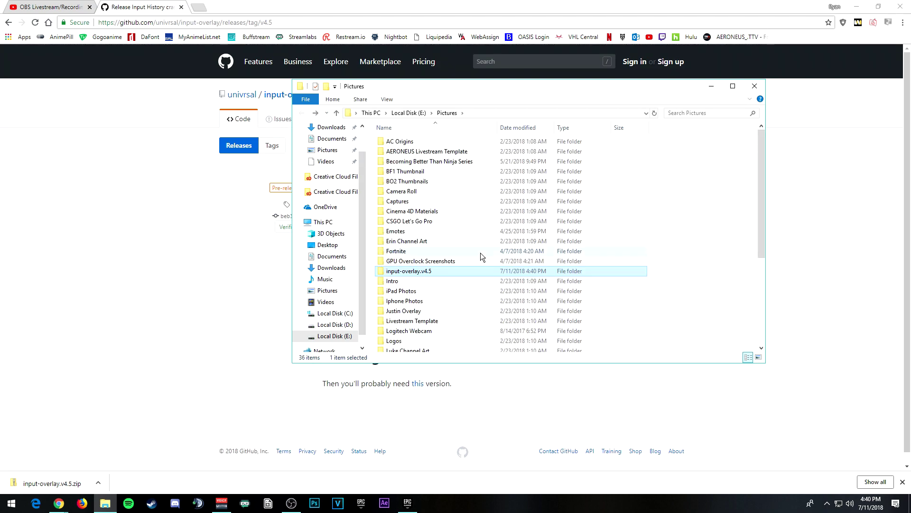
double_click(439, 271)
double_click(401, 161)
left_click_drag(427, 267, 409, 138)
right_click(409, 139)
mouse_move(470, 181)
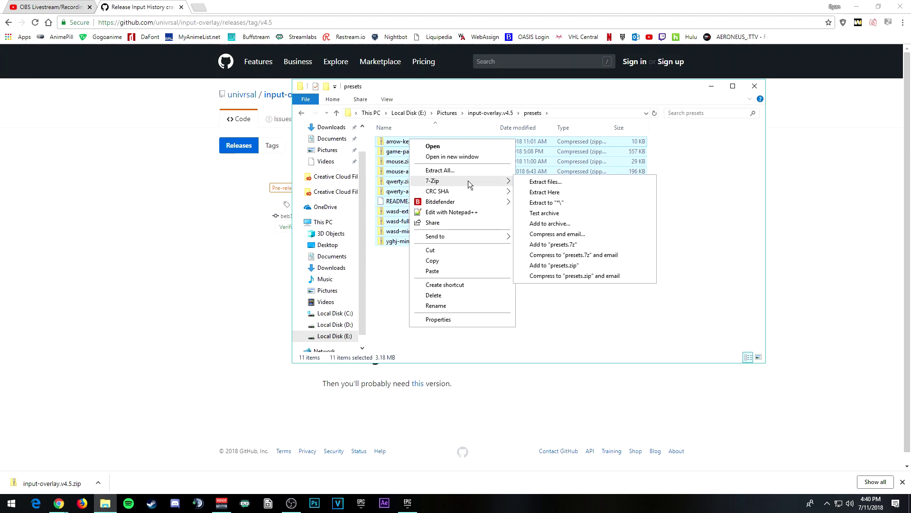
left_click(544, 191)
left_click(456, 301)
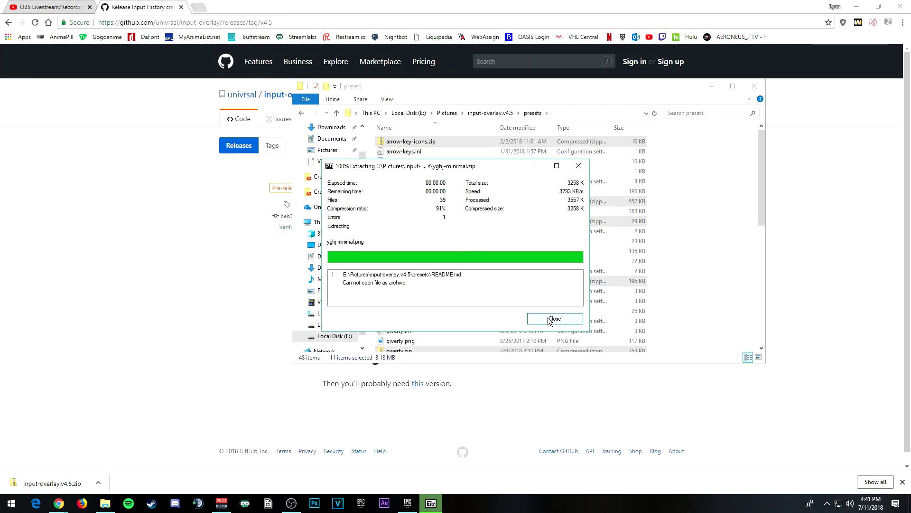
left_click_drag(483, 171, 207, 156)
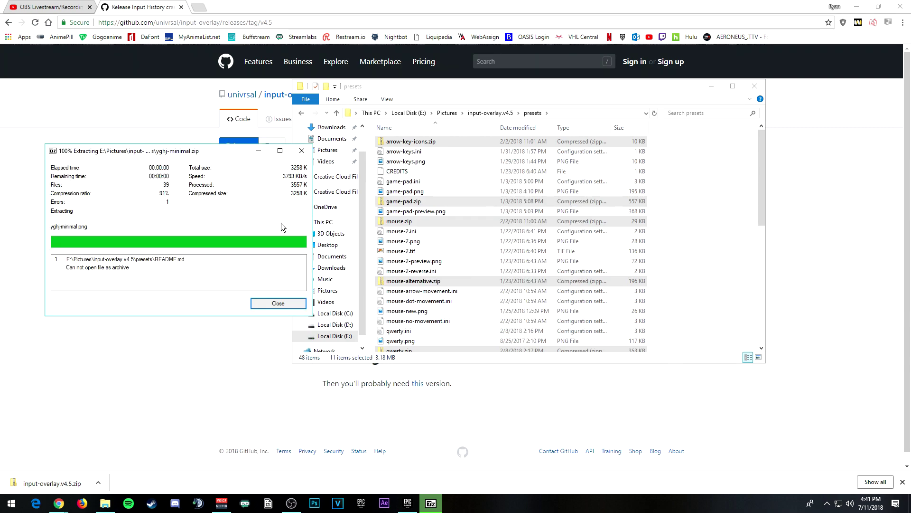
left_click(278, 303)
- Reopen the presets folder to check the extracted files, then switch to OBS Studio
scroll(424, 269, "down", 9)
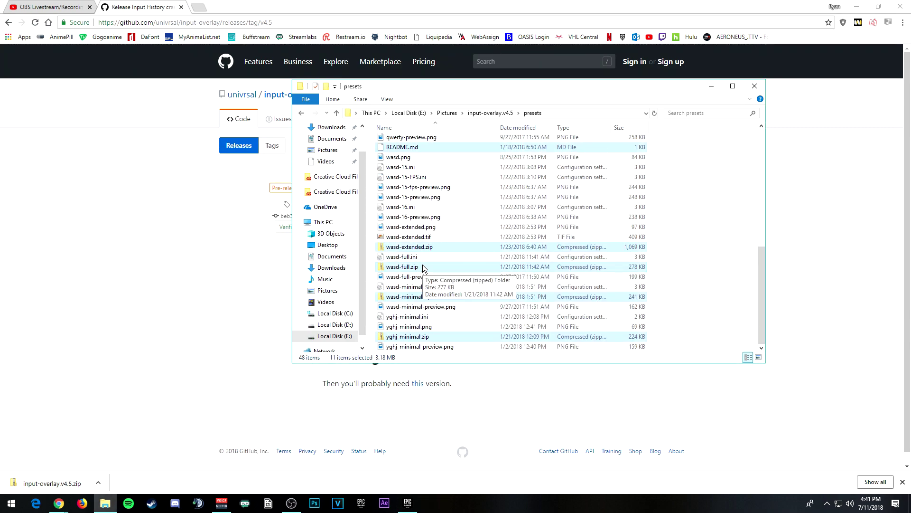
scroll(425, 266, "up", 9)
left_click(492, 113)
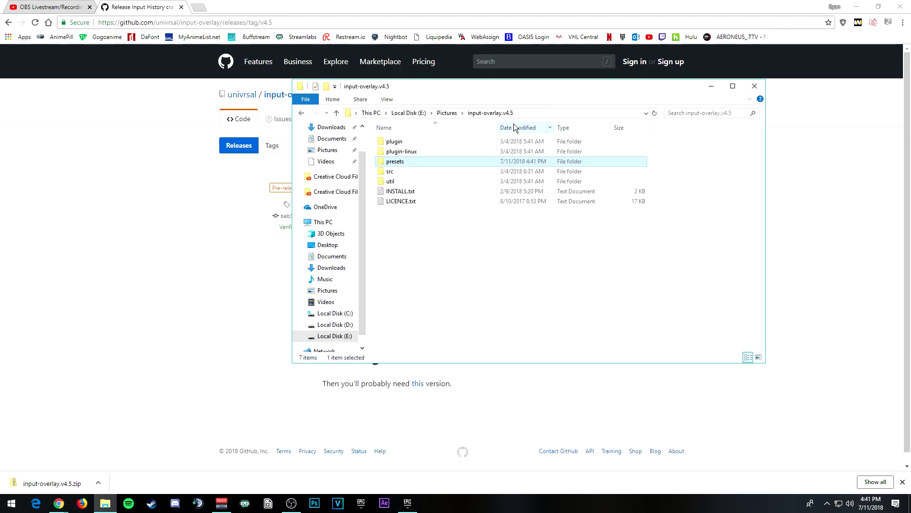
double_click(418, 162)
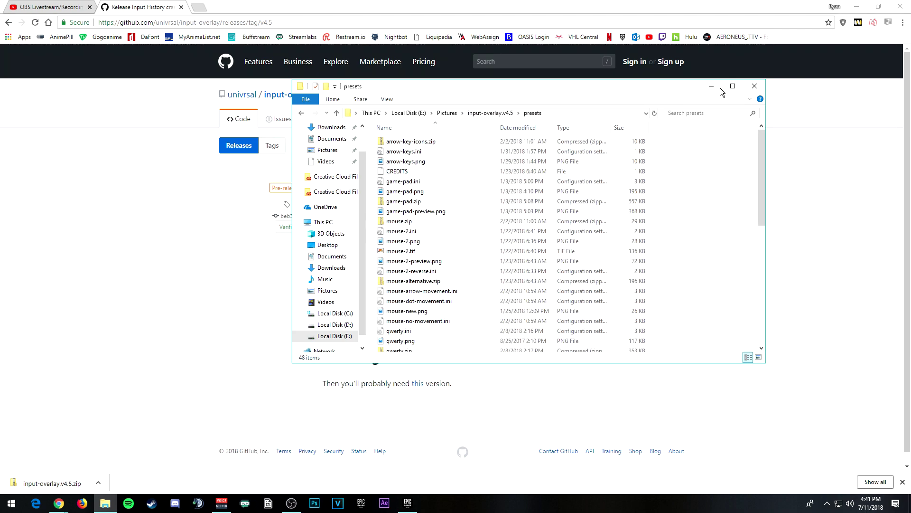
left_click(711, 87)
left_click(300, 507)
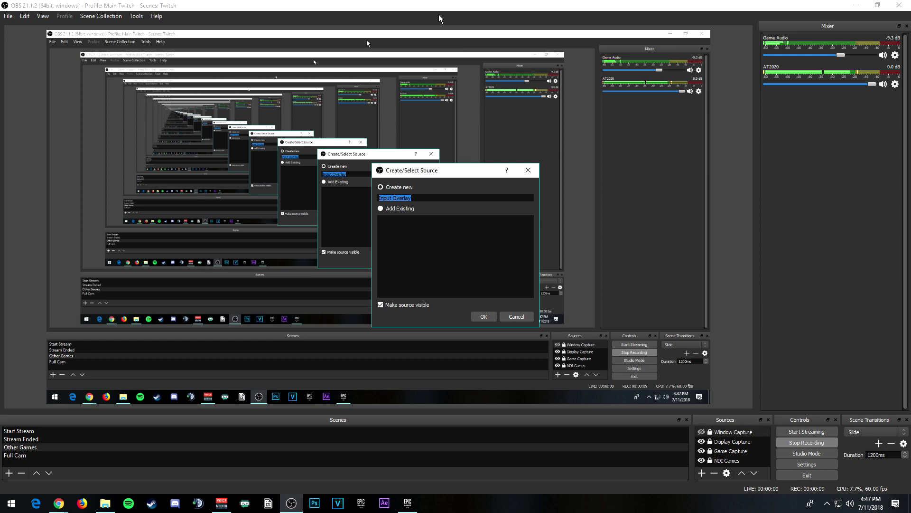
- Name the new Input Overlay source 'Keyboard'
type("Keyboar")
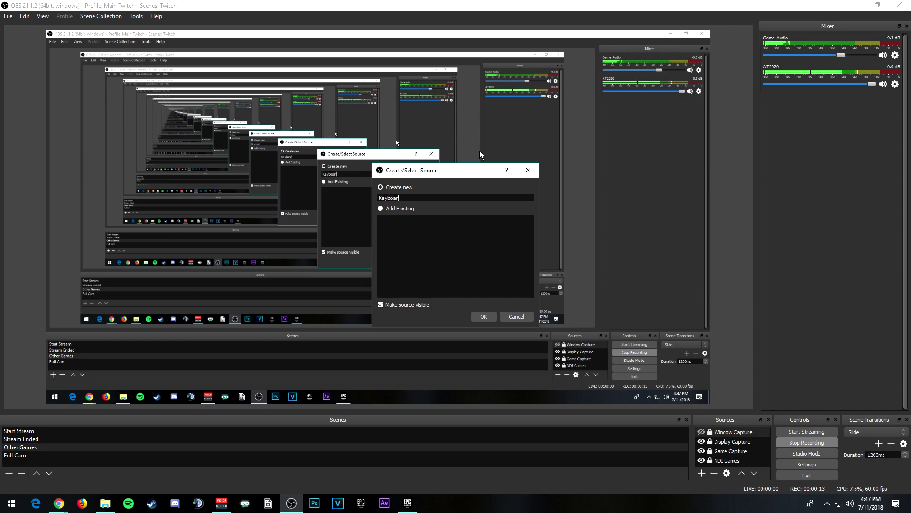
type("d")
key("Return")
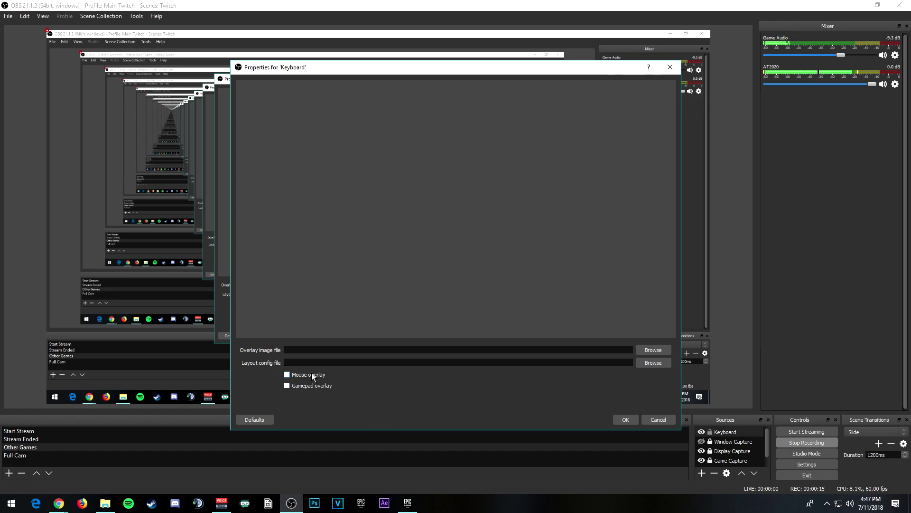
- Set the Keyboard source's overlay image to E:\Pictures\input-overlay.v4.5\presets\wasd.png
left_click(307, 385)
left_click(303, 375)
left_click(315, 377)
left_click(655, 350)
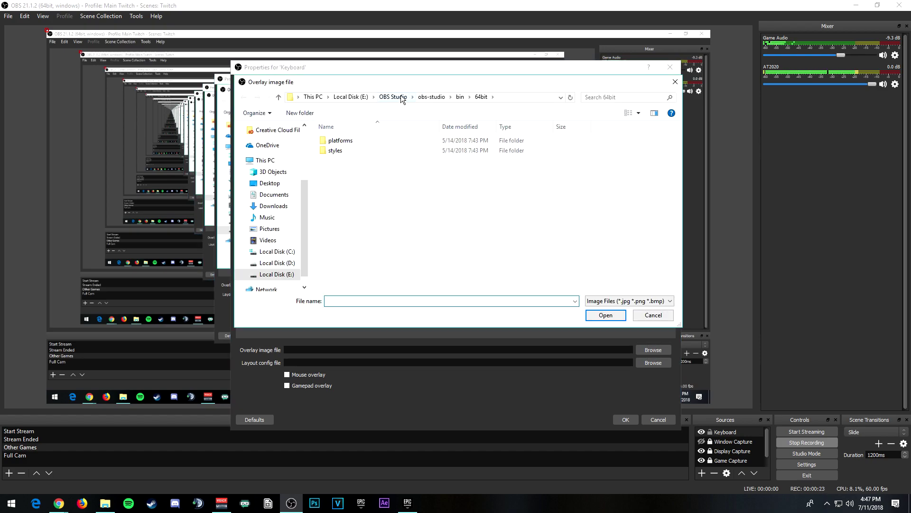
left_click(401, 97)
double_click(365, 139)
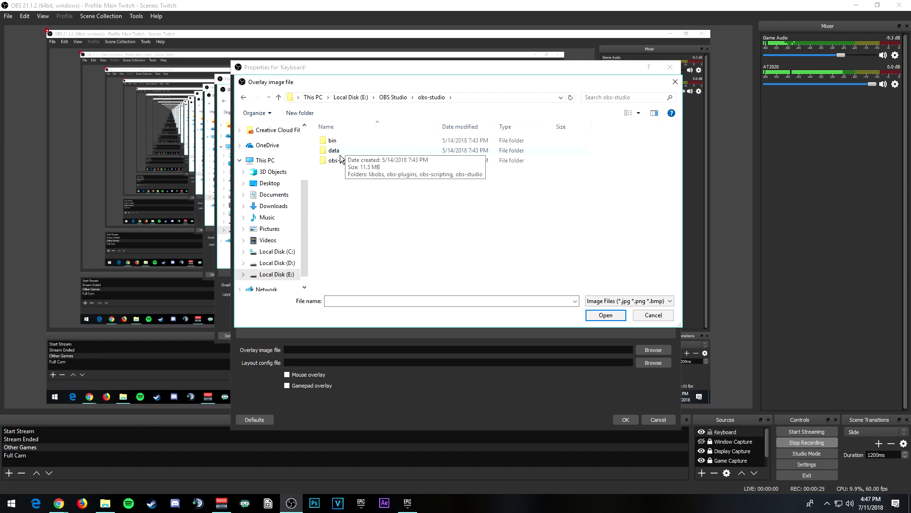
left_click(277, 274)
scroll(348, 255, "down", 5)
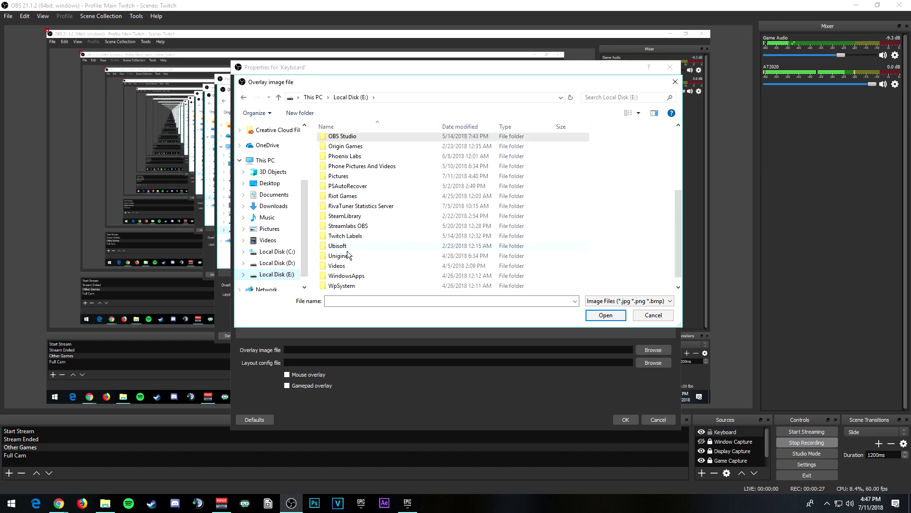
double_click(355, 177)
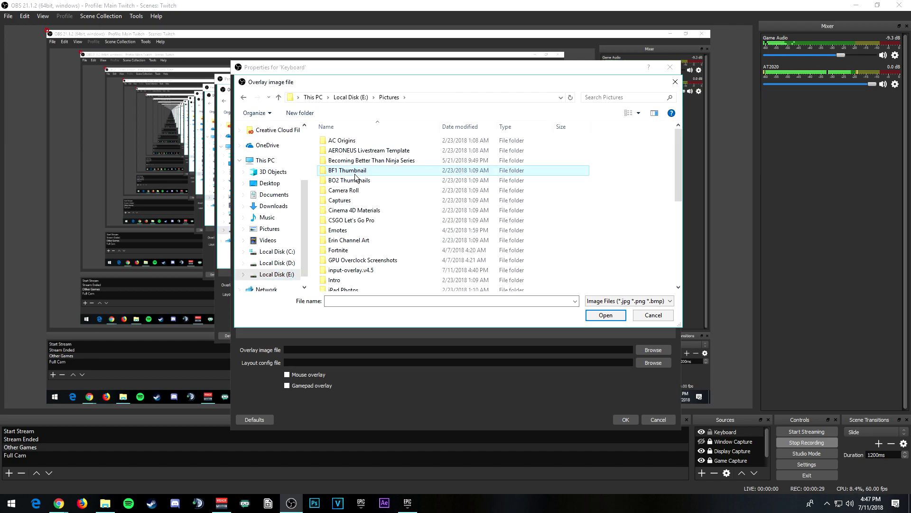
scroll(357, 248, "down", 1)
double_click(357, 246)
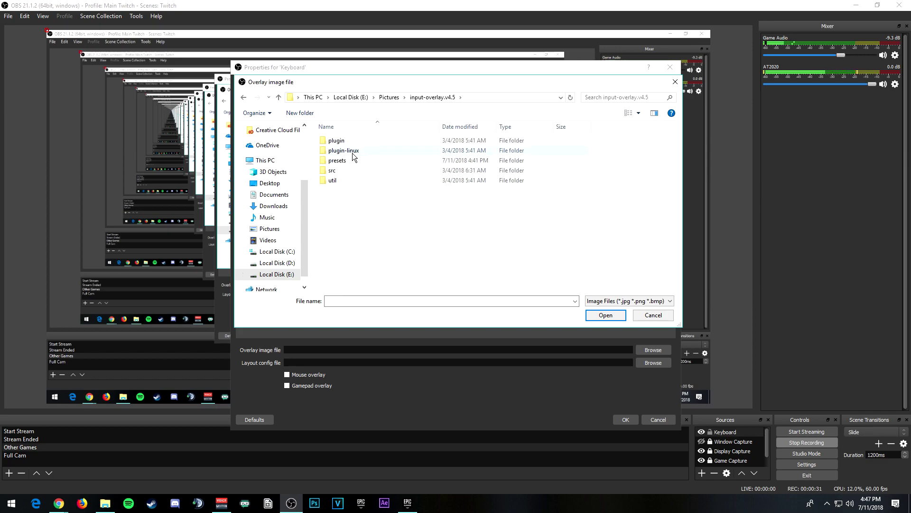
double_click(344, 162)
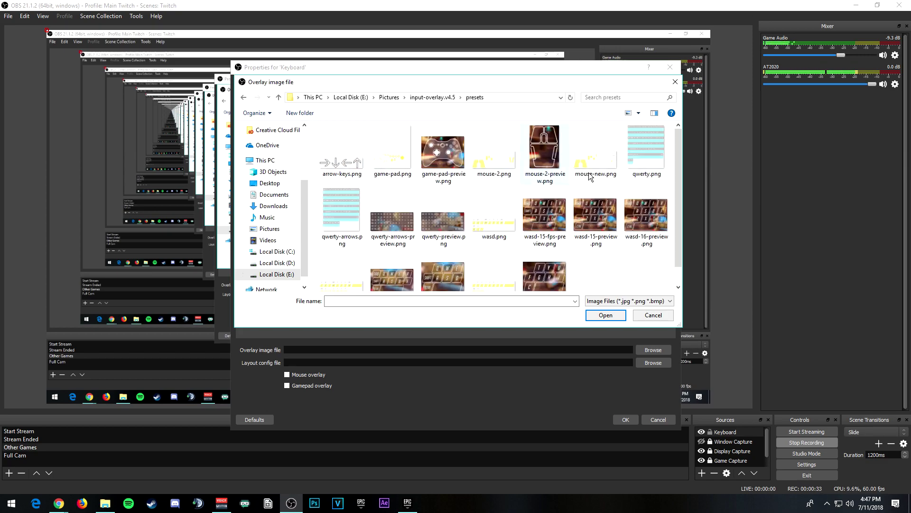
left_click(493, 216)
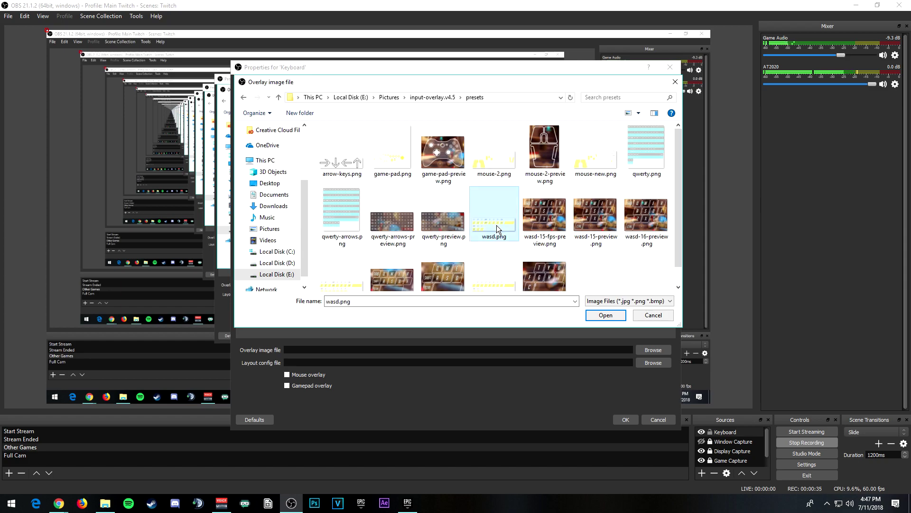
left_click(606, 315)
- Set the layout config to wasd-full.ini and apply the Keyboard source settings
left_click(659, 364)
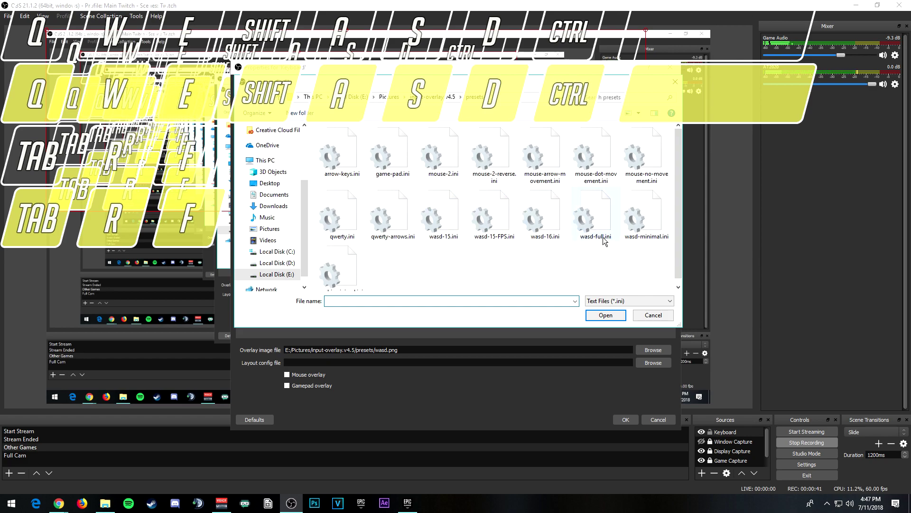
left_click(597, 214)
left_click(607, 315)
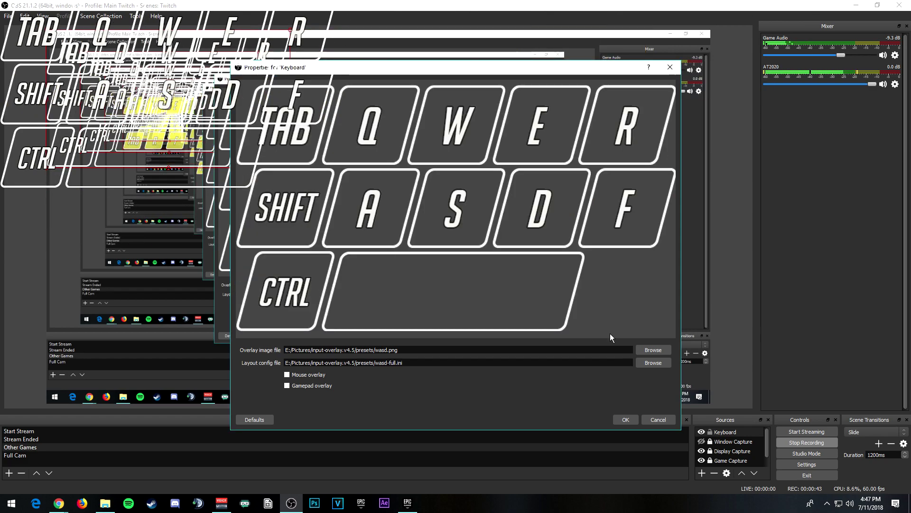
left_click(626, 420)
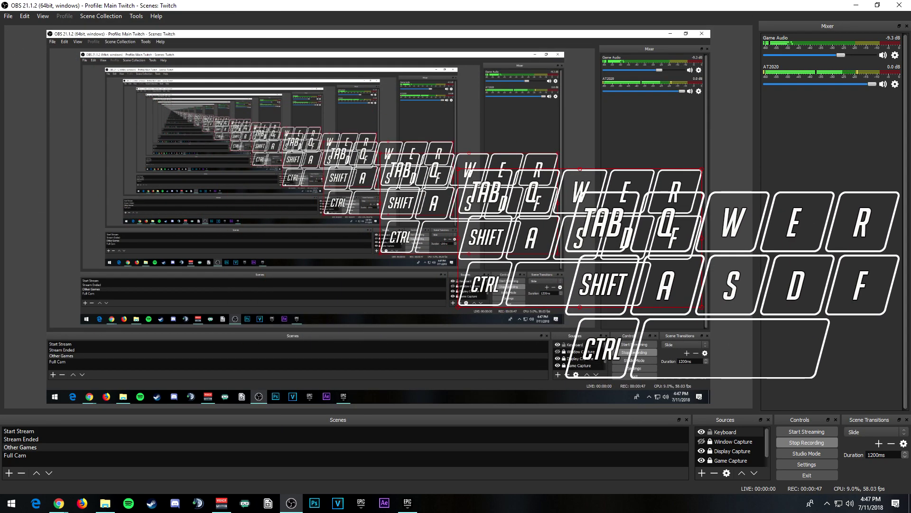
- Test the overlay with W, A, S, D presses and move it to the preview's lower-left corner
key("w")
key("d")
key("w")
key("a")
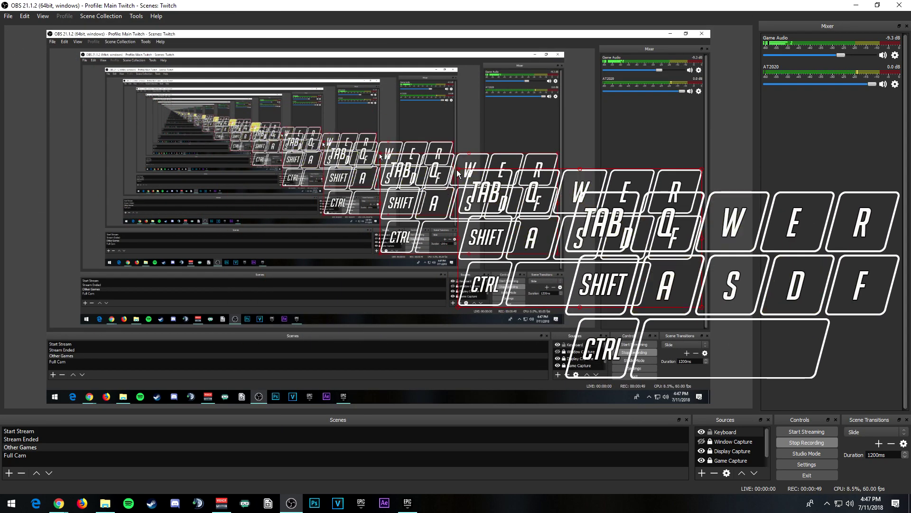
key("w")
key("s")
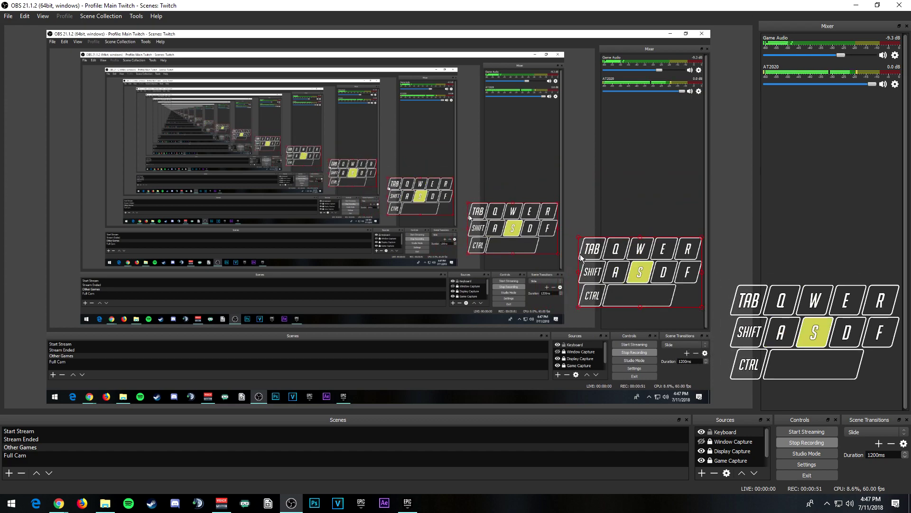
key("d")
key("w")
key("w")
key("d")
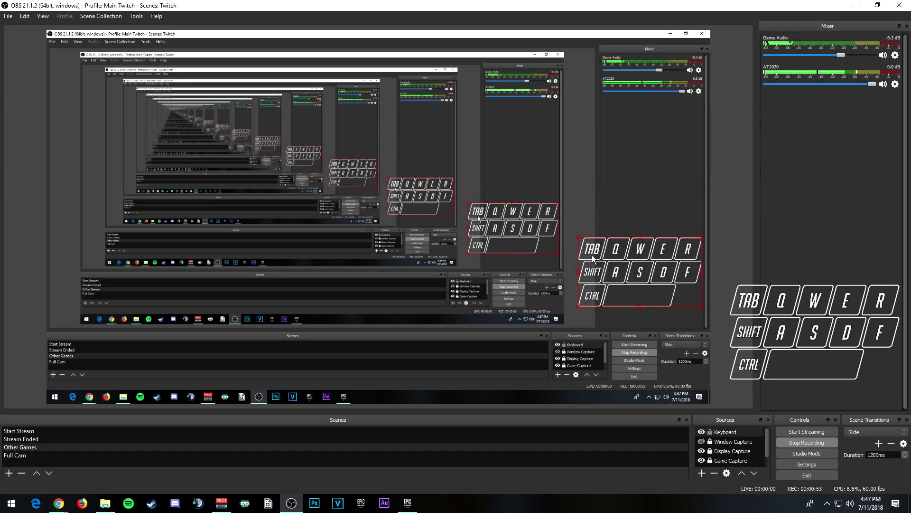
left_click_drag(592, 259, 106, 385)
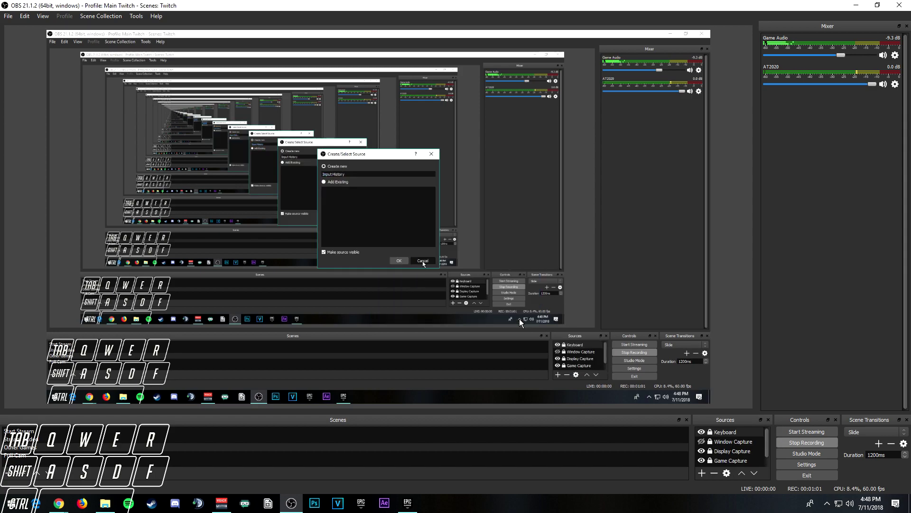
left_click(702, 473)
- Create an Input Overlay source named 'Mouse' using mouse-new.png as its overlay image
left_click(736, 385)
type("Mouse")
key("Return")
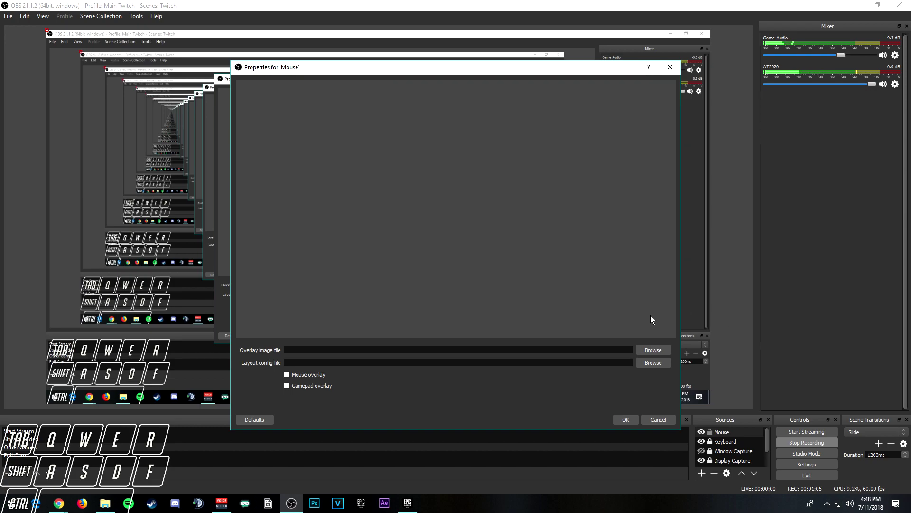
left_click(653, 350)
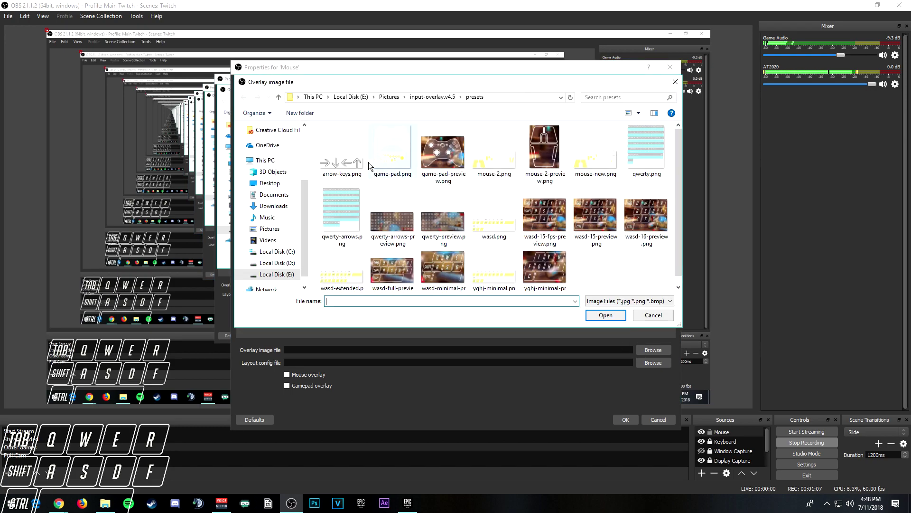
left_click(496, 157)
left_click(596, 154)
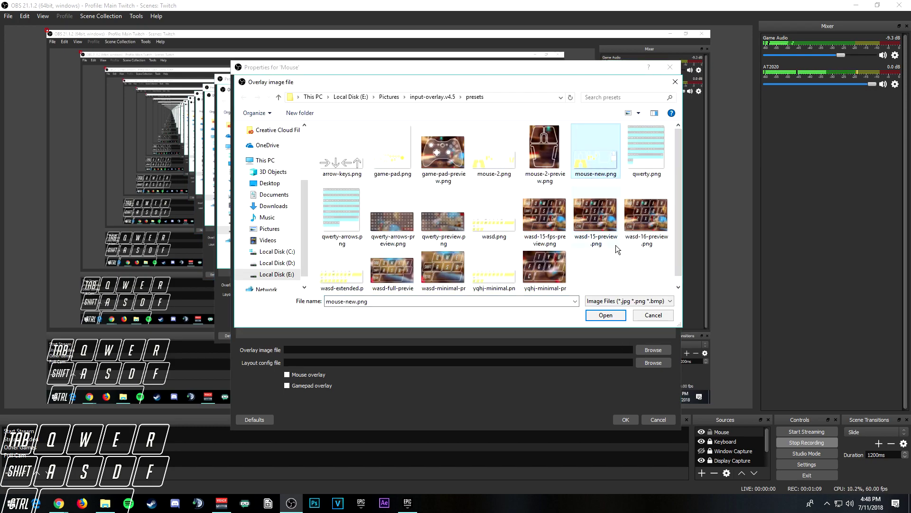
left_click(606, 315)
- Give the Mouse source the mouse-2.ini layout and move it to the preview's right side
left_click(652, 363)
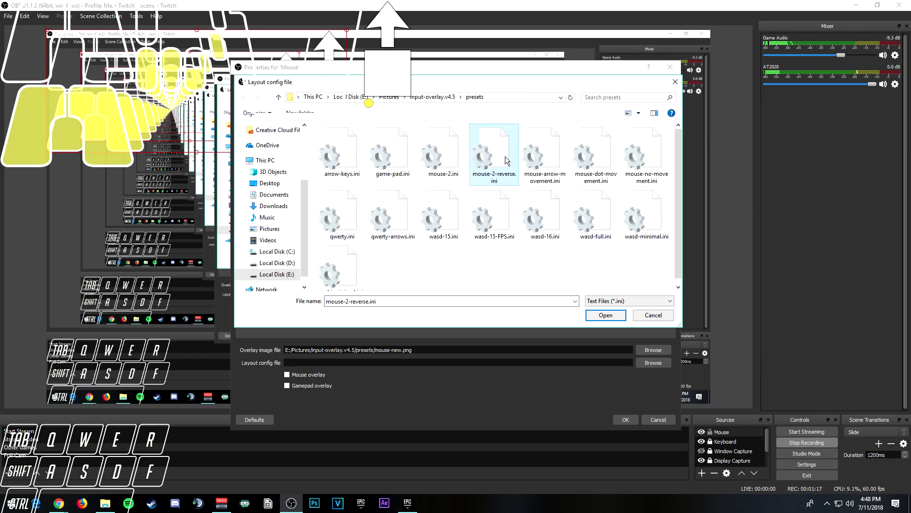
left_click(548, 164)
left_click(453, 164)
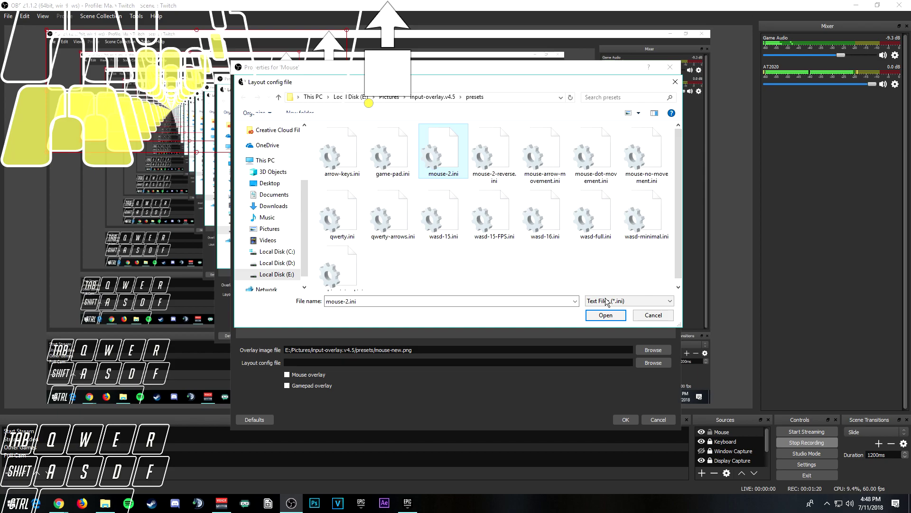
left_click(606, 315)
left_click(626, 419)
left_click_drag(94, 126, 558, 230)
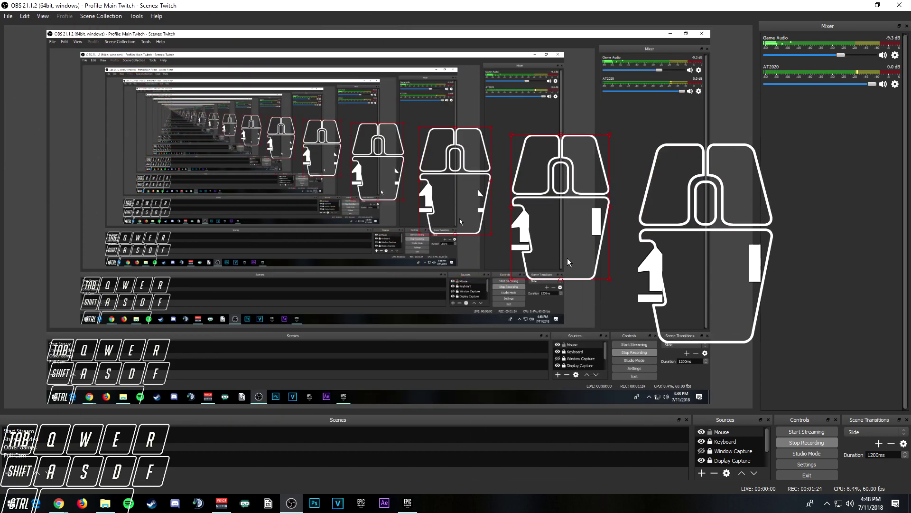
- Test the mouse overlay's right-button highlight, then place the WASD keyboard overlay directly beneath it
right_click(553, 214)
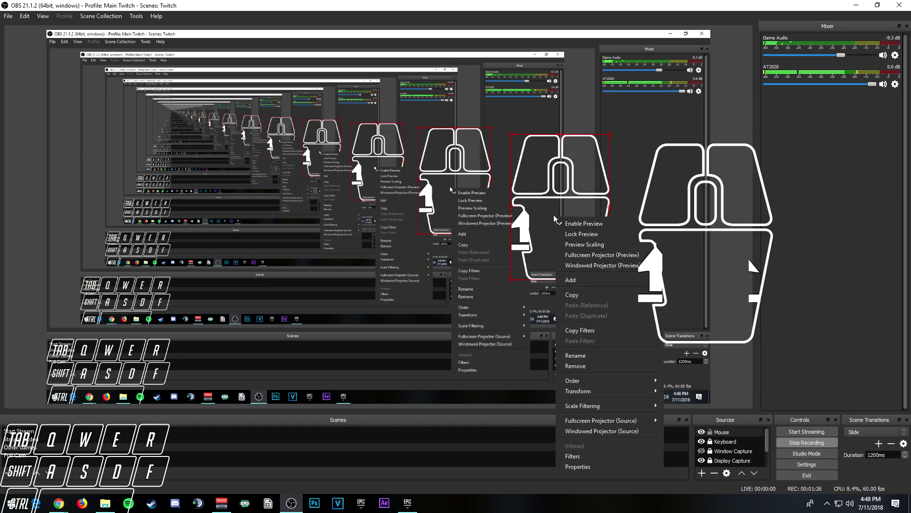
right_click(554, 228)
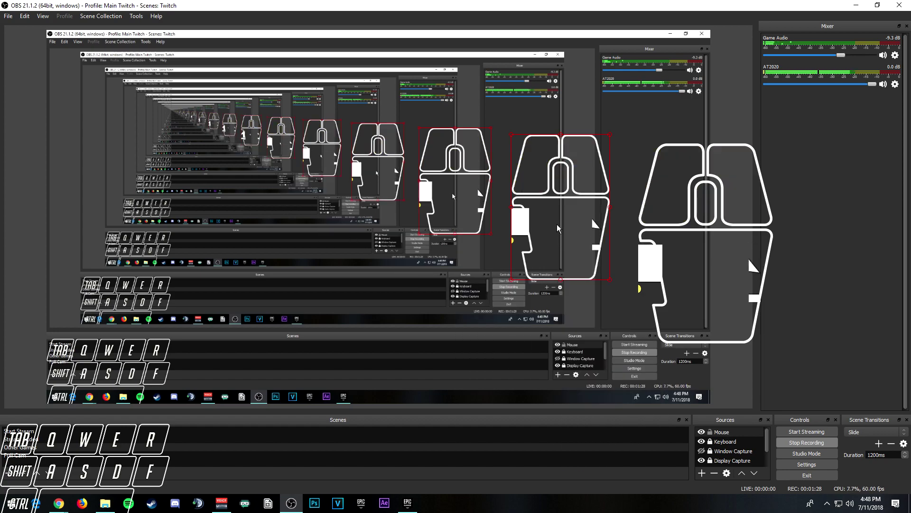
left_click_drag(557, 235, 514, 255)
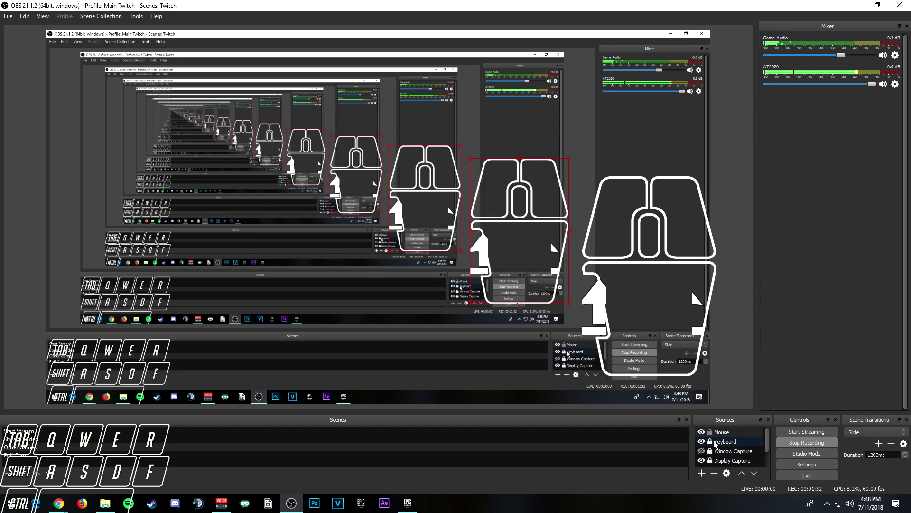
left_click(147, 361)
left_click_drag(147, 360, 561, 323)
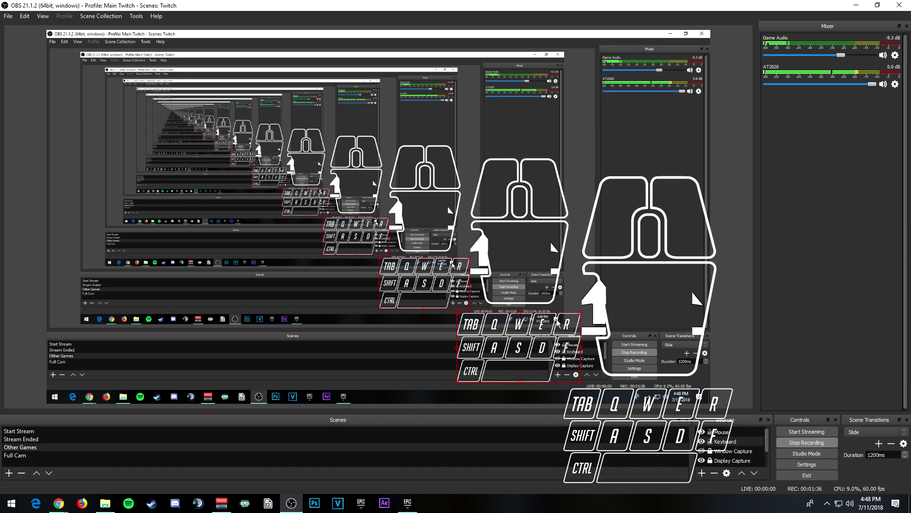